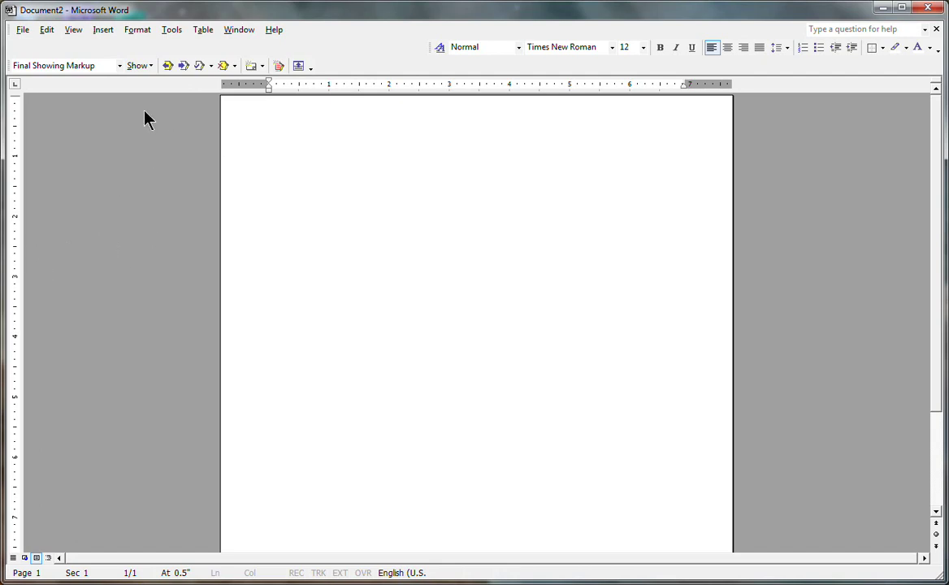
- Set the page to landscape orientation, with a 0.5" bottom margin and narrower left and right margins
left_click(22, 33)
left_click(55, 114)
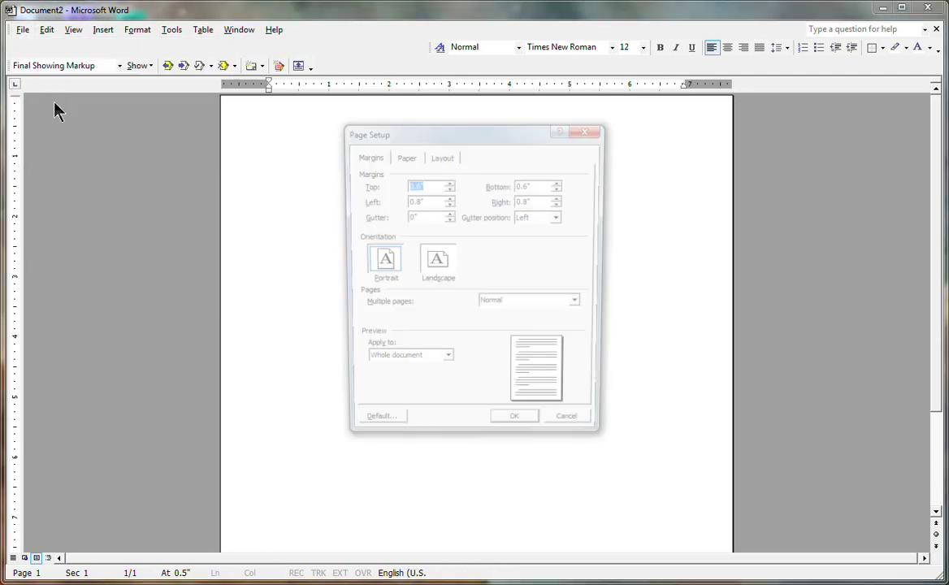
left_click(436, 271)
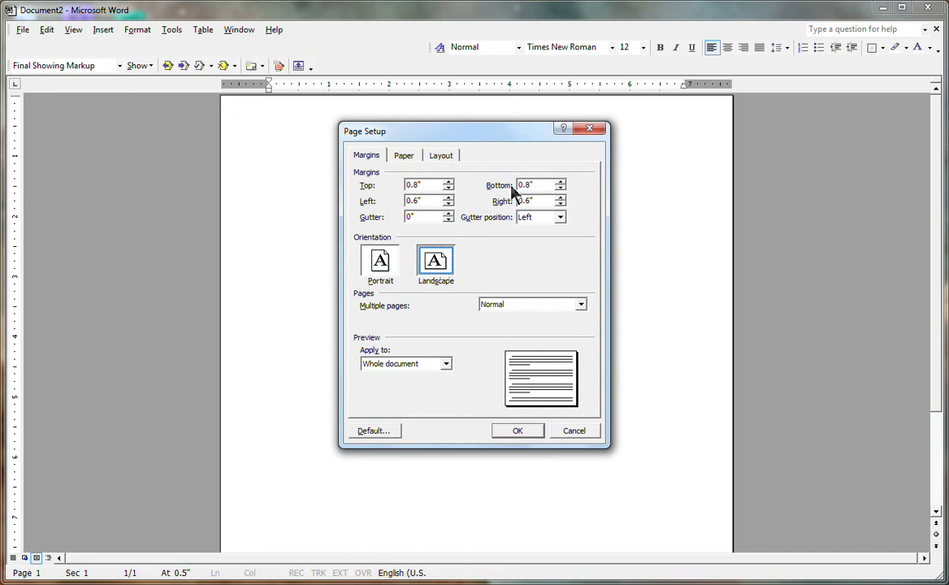
left_click(561, 189)
left_click(561, 190)
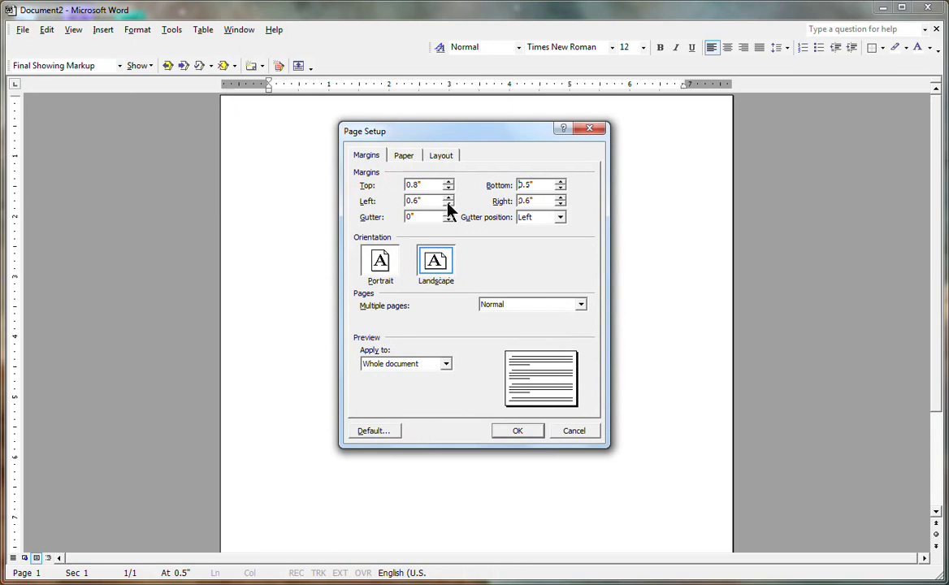
left_click(561, 205)
left_click(515, 432)
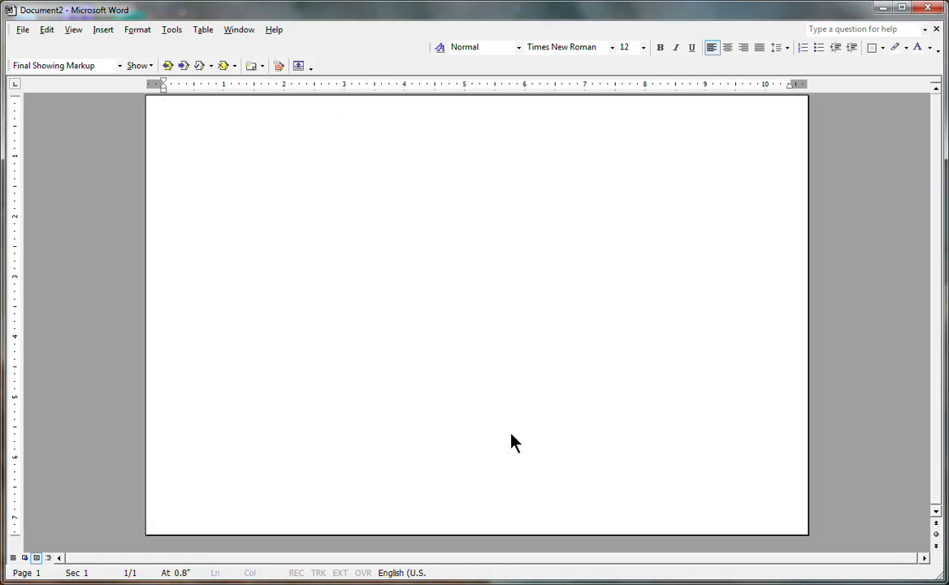
- Insert a WordArt reading "Book" in the plain outline style, using Arial Black at size 36
left_click(103, 30)
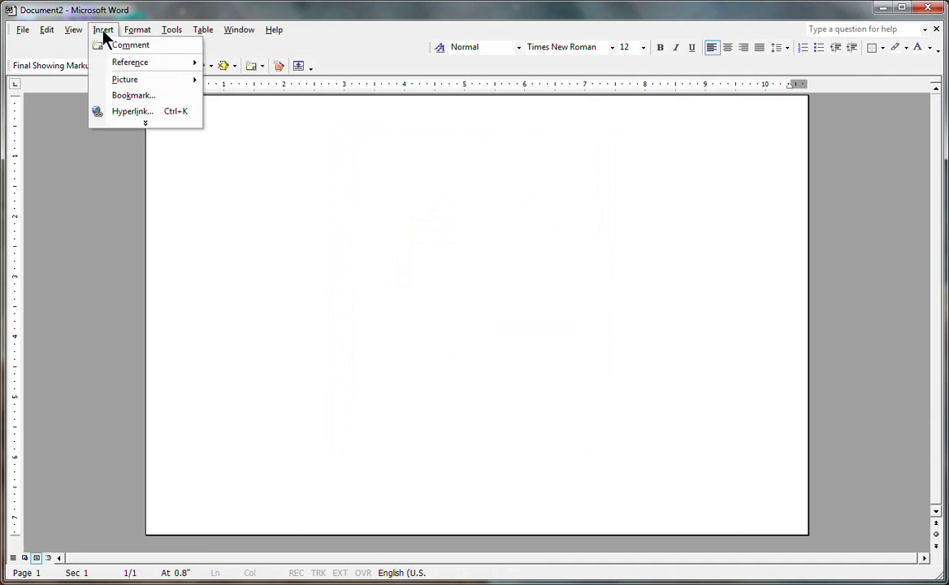
mouse_move(120, 82)
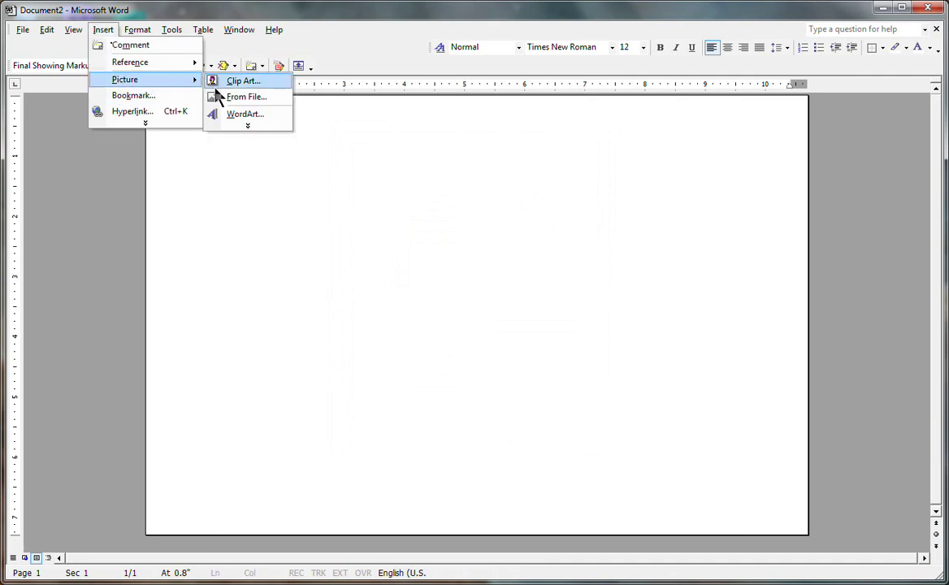
left_click(240, 114)
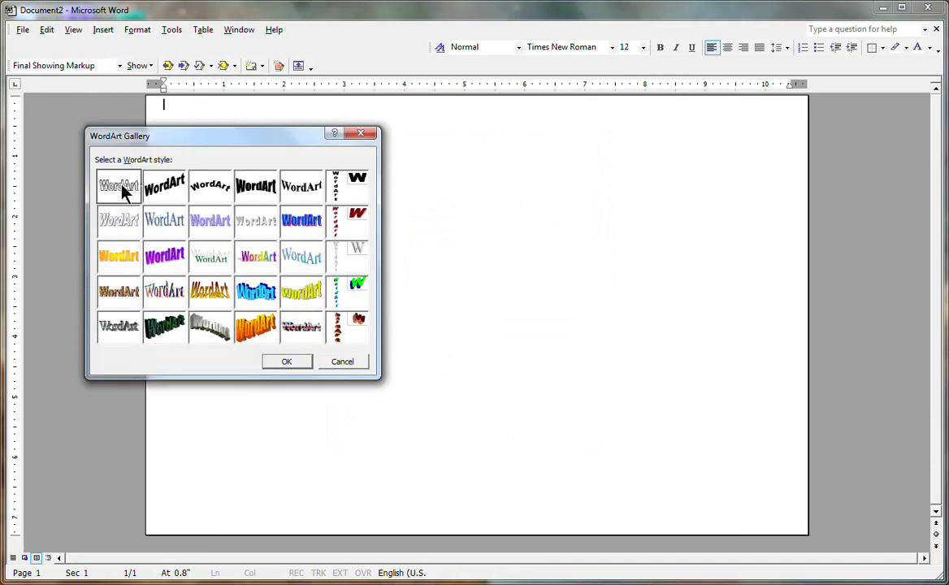
left_click(287, 361)
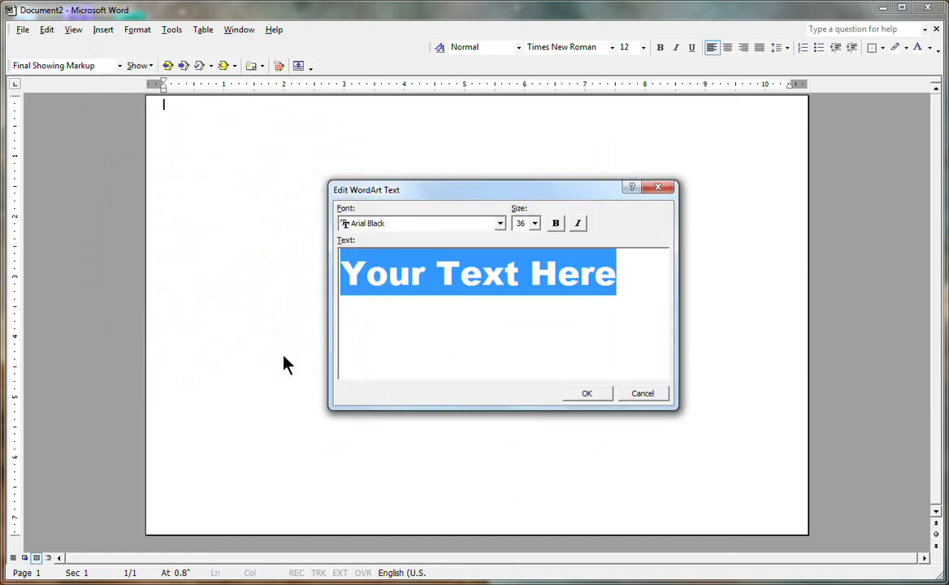
type("Bo9")
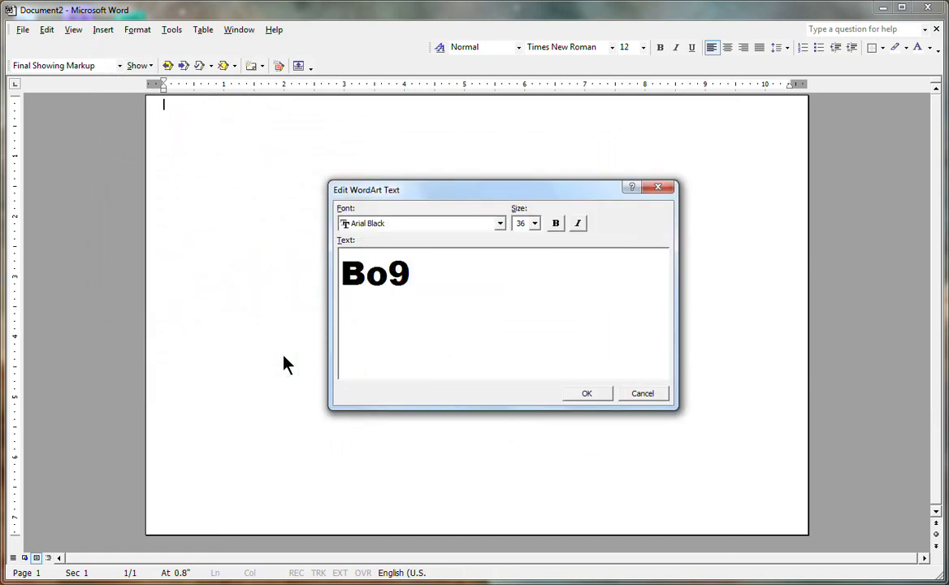
key("BackSpace")
type("ok")
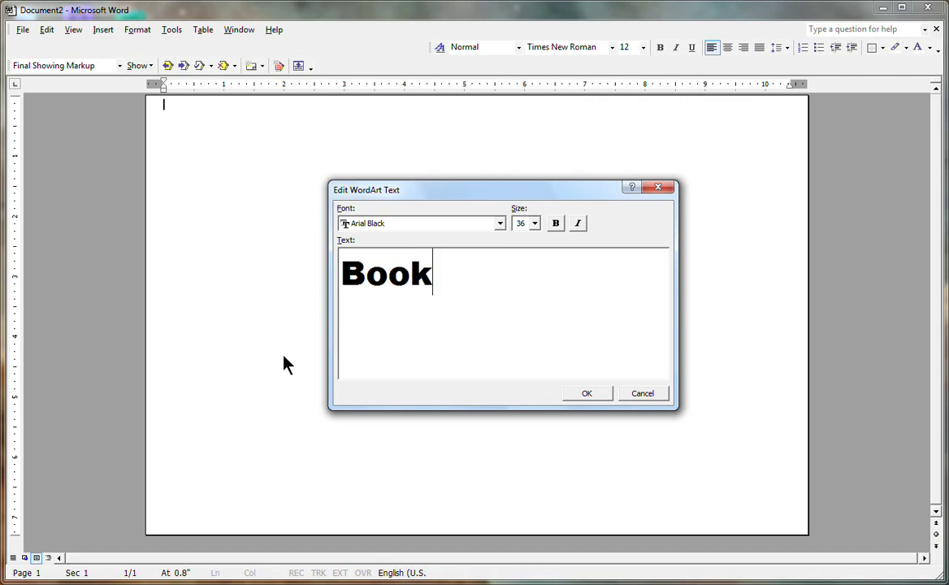
left_click(586, 395)
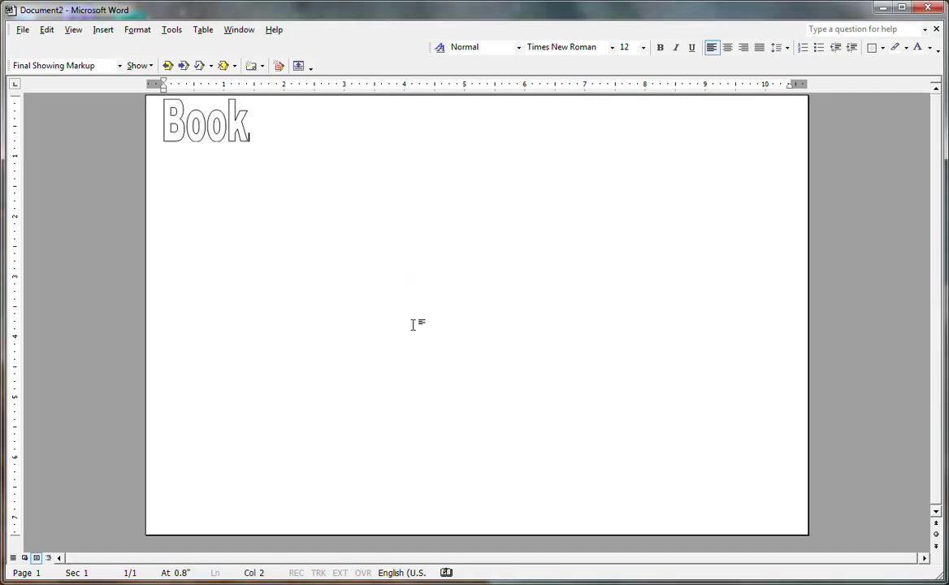
- Enlarge the "Book" WordArt to about 10 inches wide and lower it on the page by adding blank lines above it
left_click(208, 131)
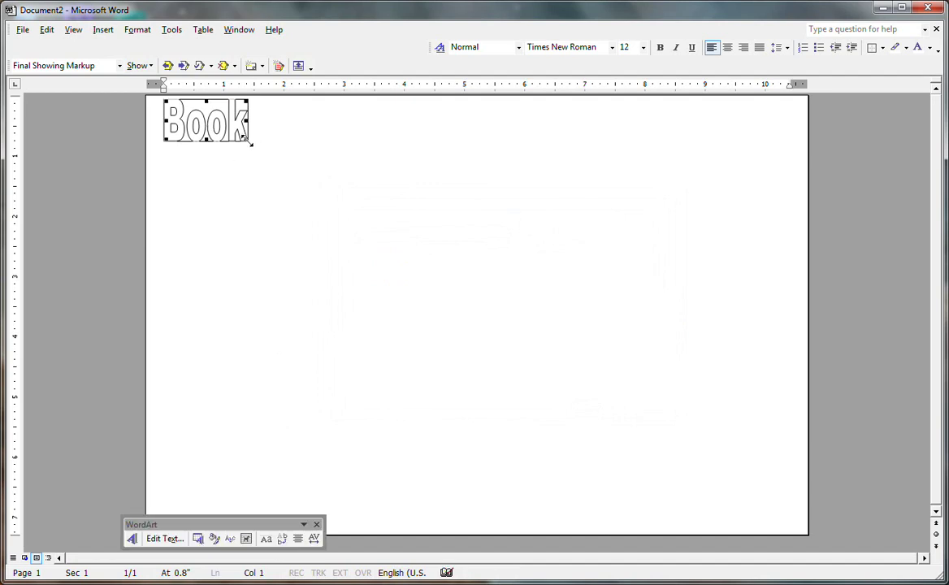
left_click_drag(249, 145, 545, 375)
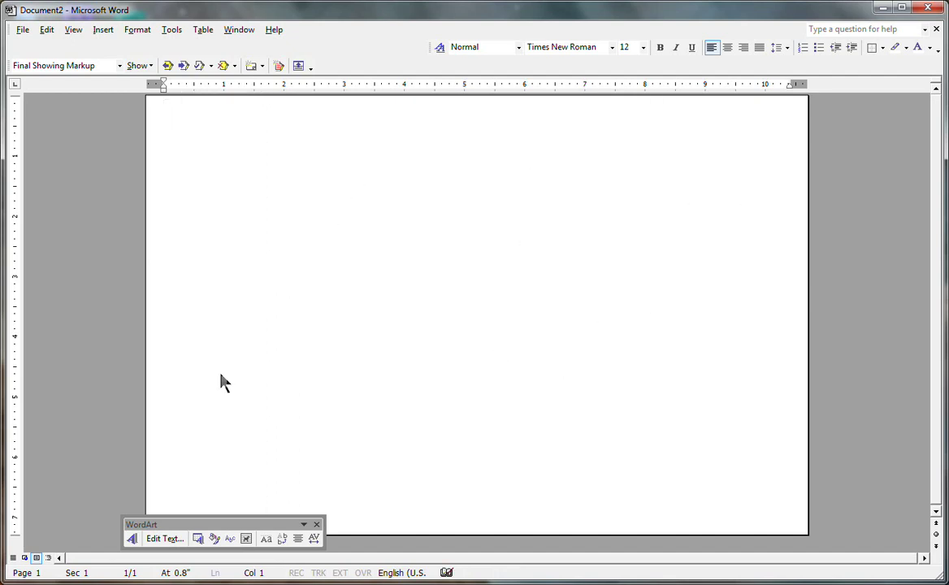
left_click(164, 363)
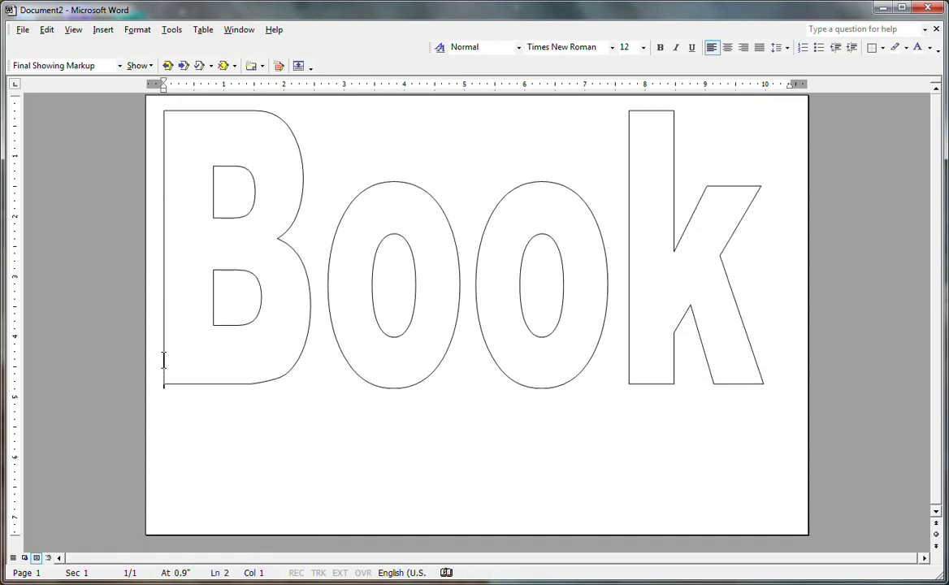
key("Return")
key("Return")
key("Return")
key("Return")
key("Return")
key("Return")
key("Return")
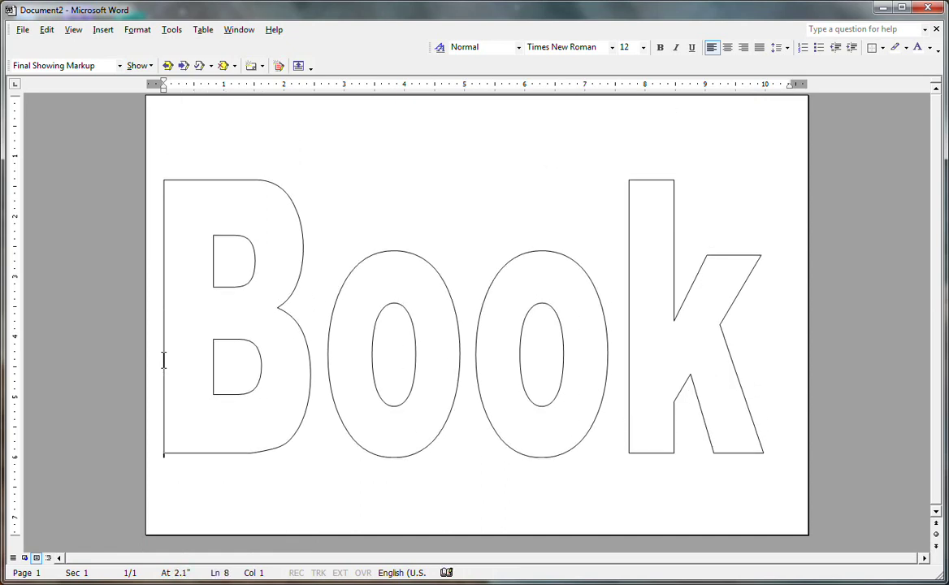
key("Return")
key("Return")
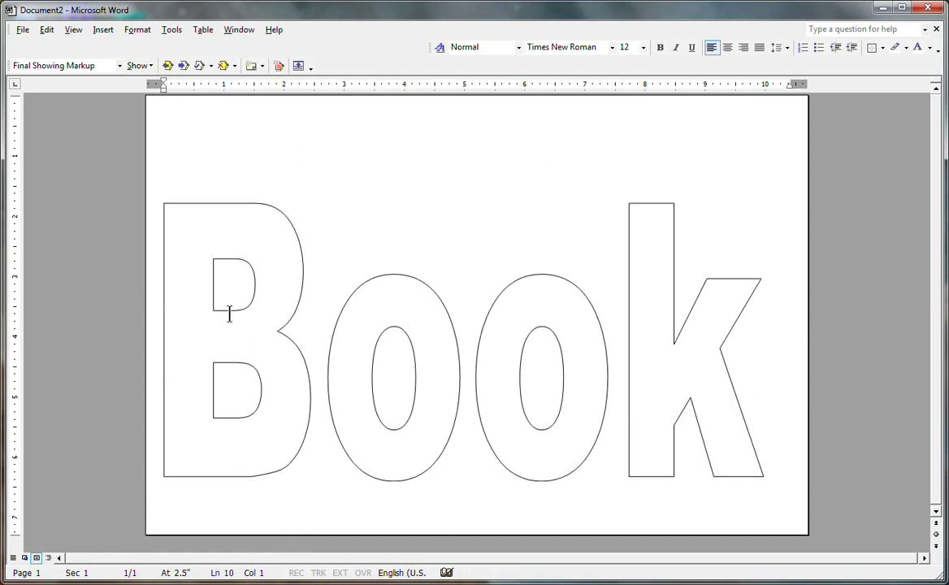
left_click(139, 34)
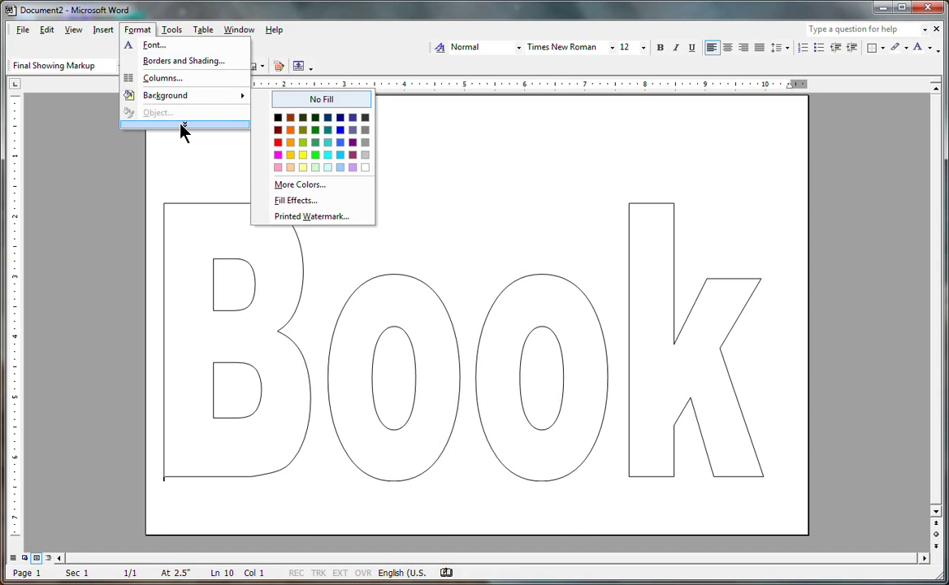
key("Escape")
key("Escape")
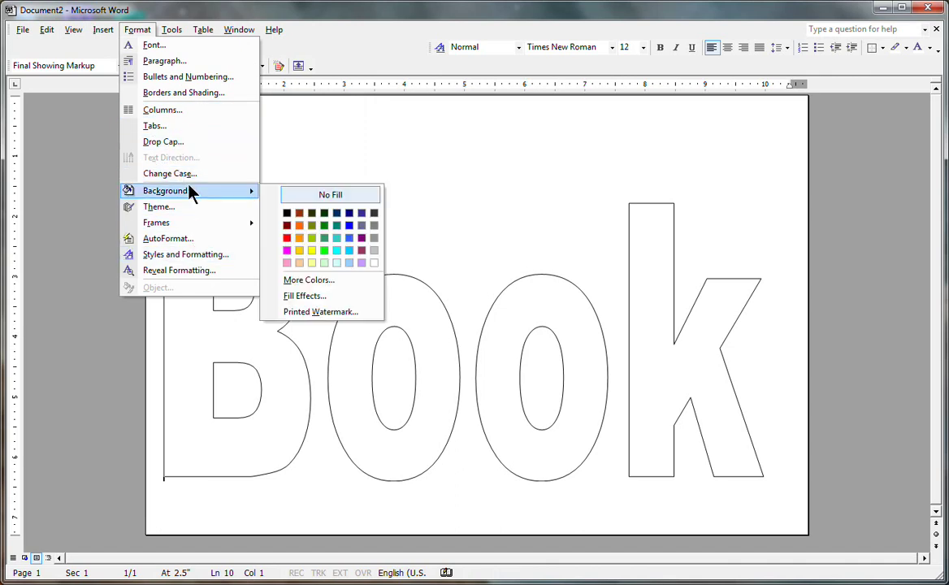
mouse_move(97, 37)
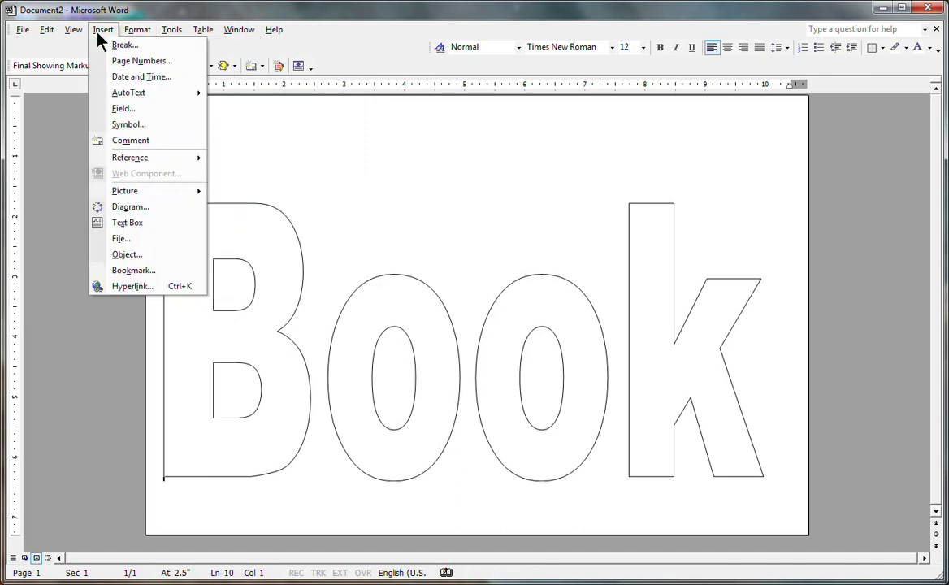
mouse_move(131, 30)
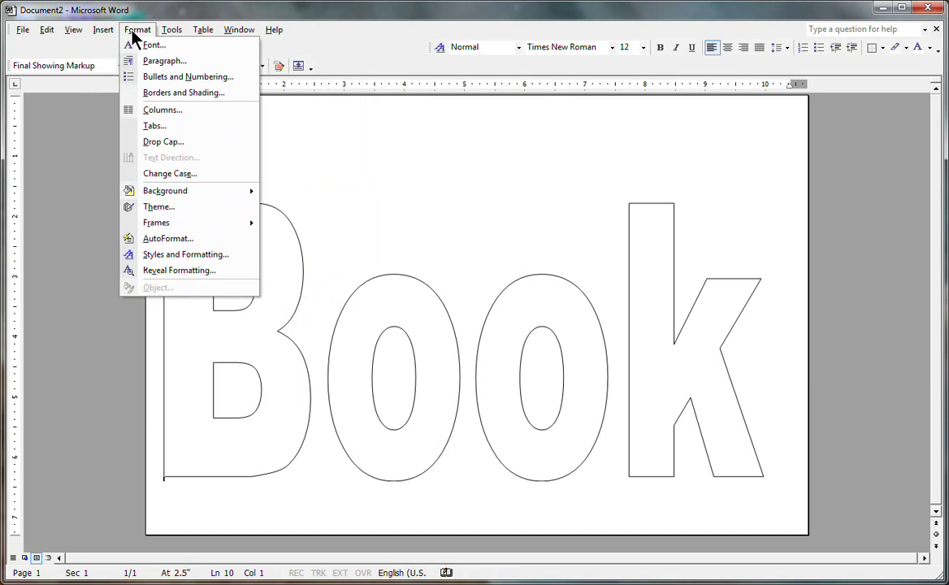
- Fill the "Book" WordArt letters with the 616Stripes picture from the My Pictures folder
right_click(381, 302)
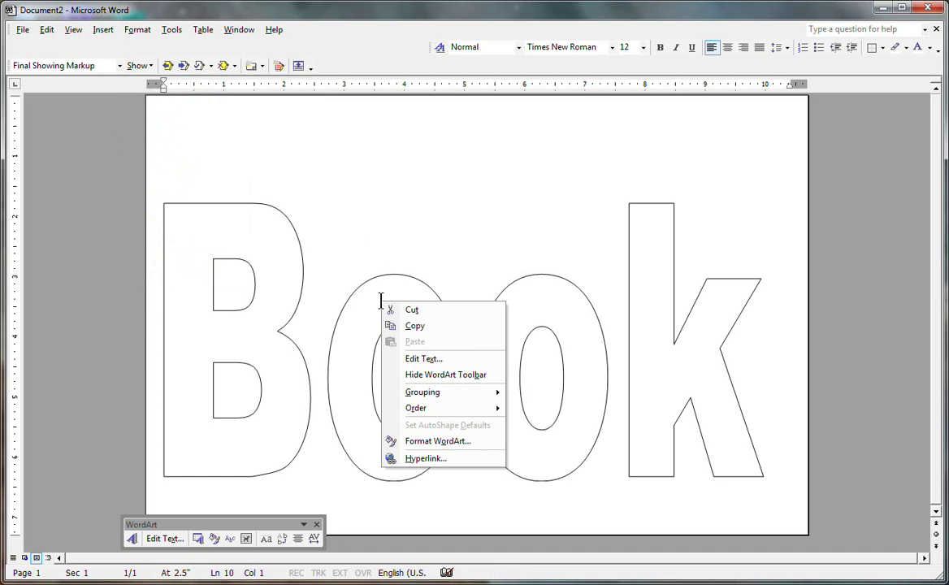
left_click(455, 443)
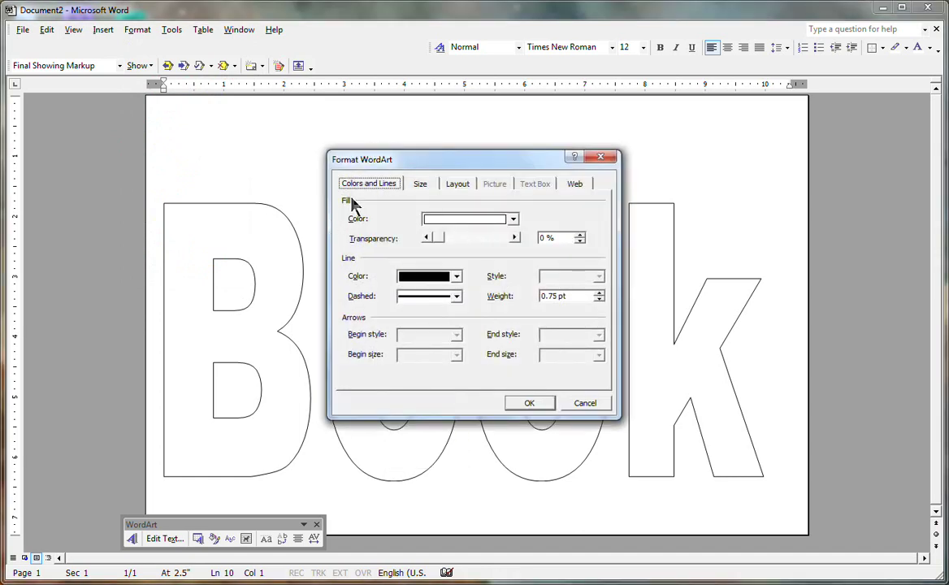
left_click(514, 220)
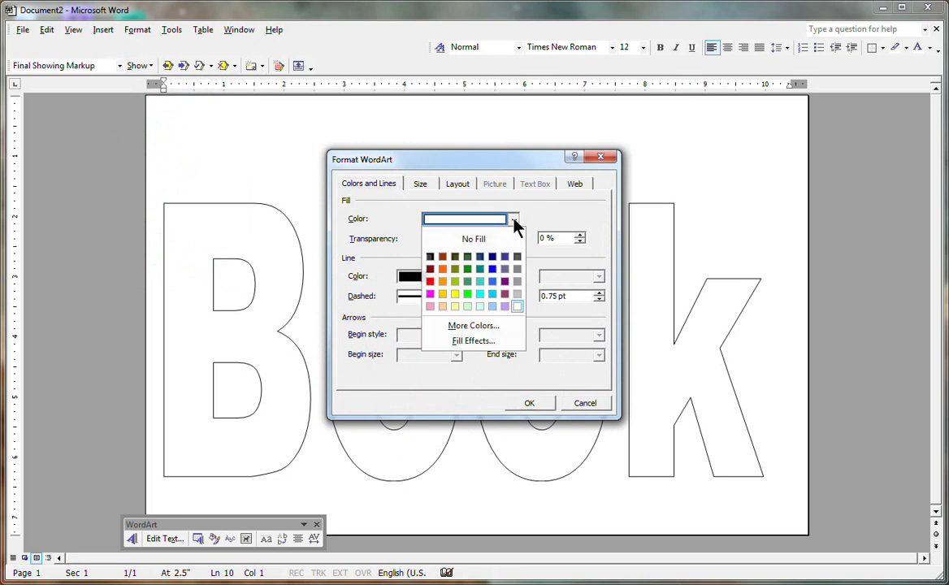
left_click(474, 342)
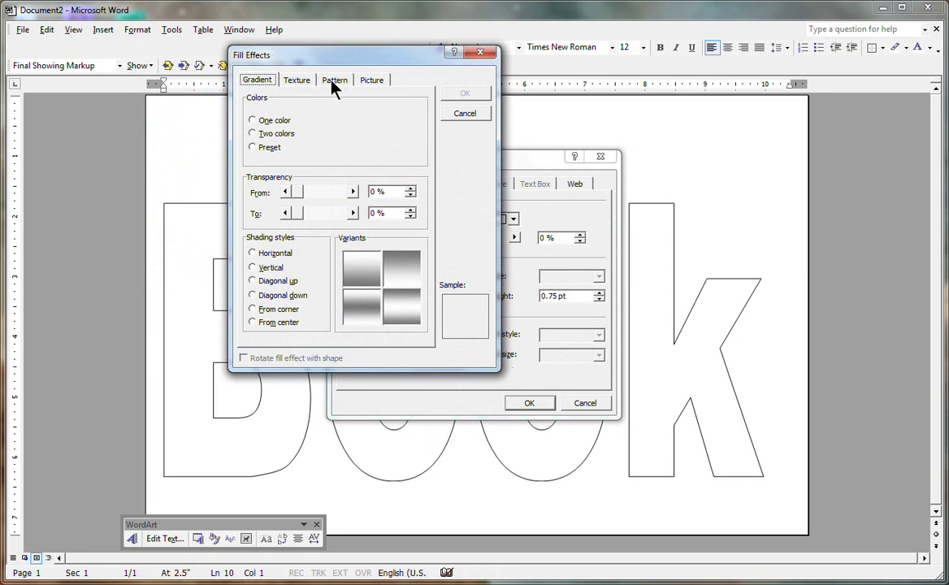
left_click(371, 81)
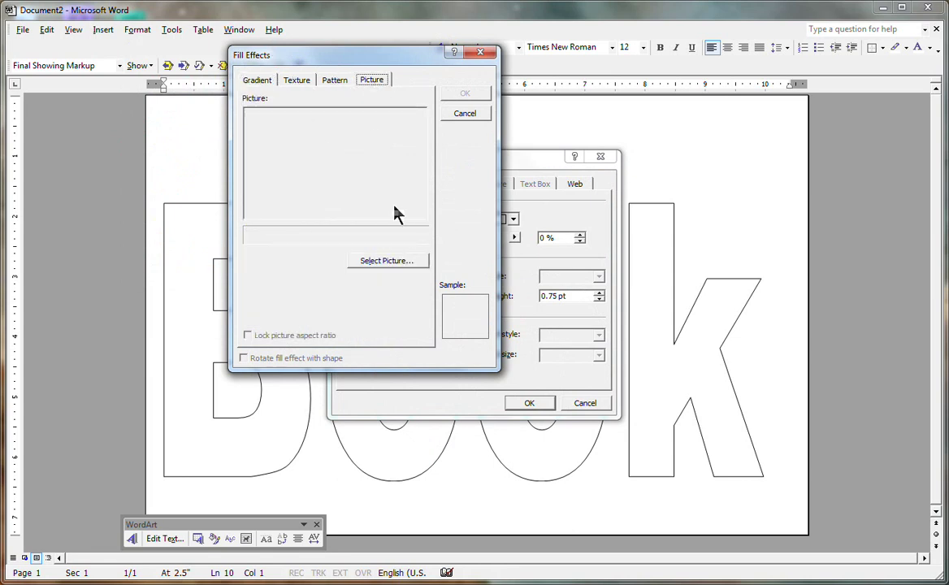
left_click(372, 262)
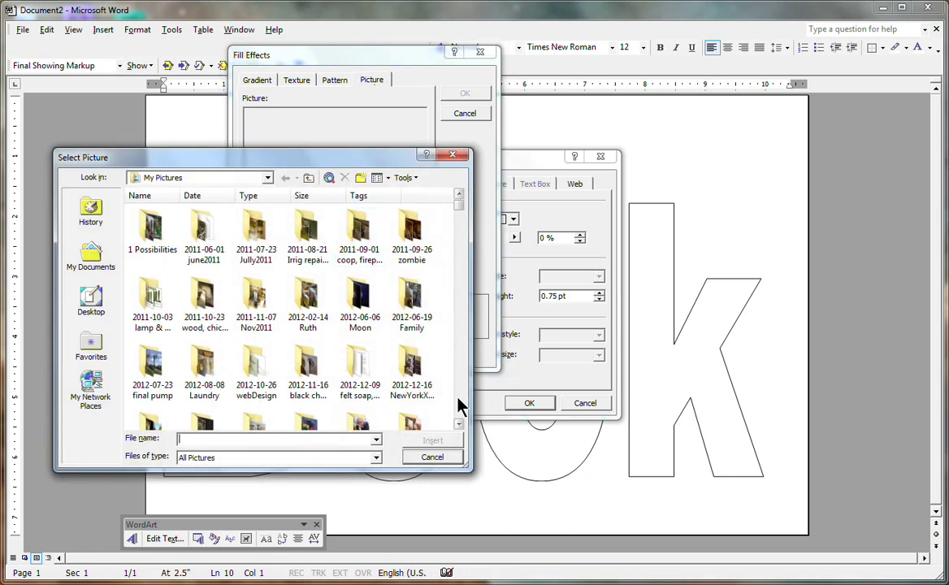
scroll(460, 407, "down", 10)
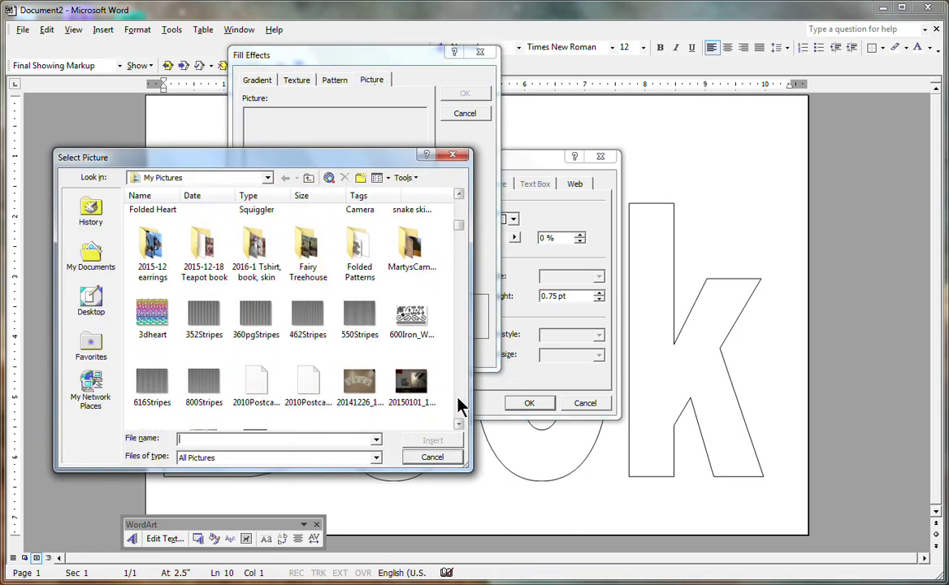
left_click(150, 390)
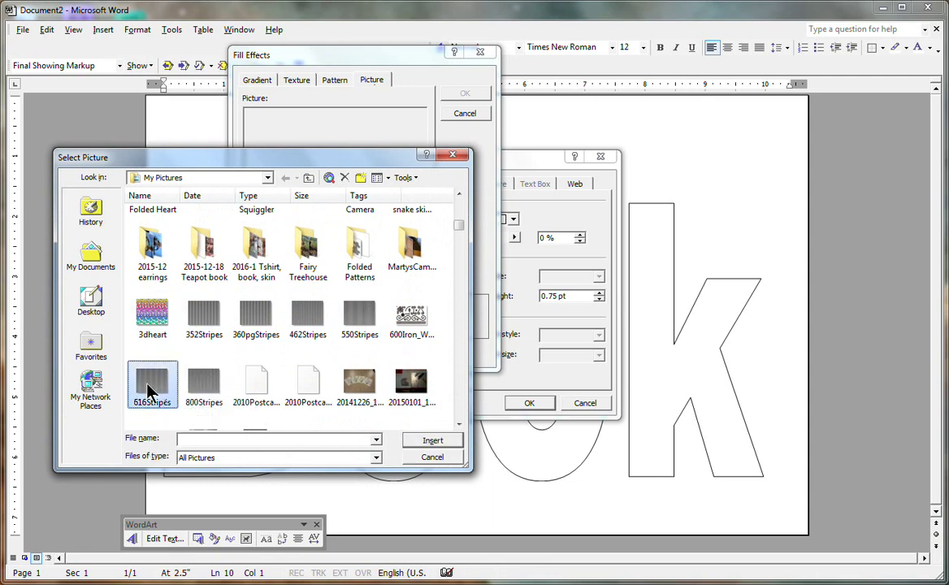
left_click(419, 443)
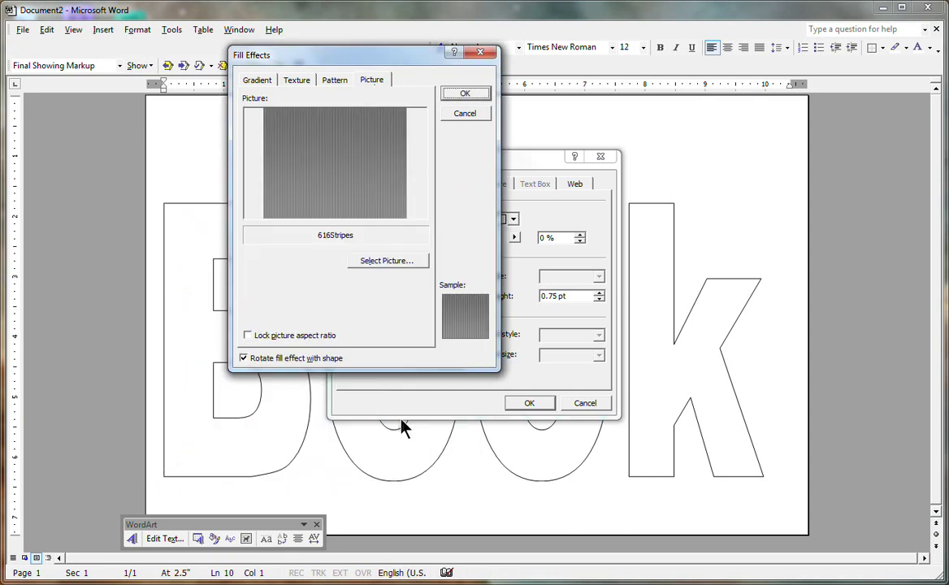
left_click(464, 94)
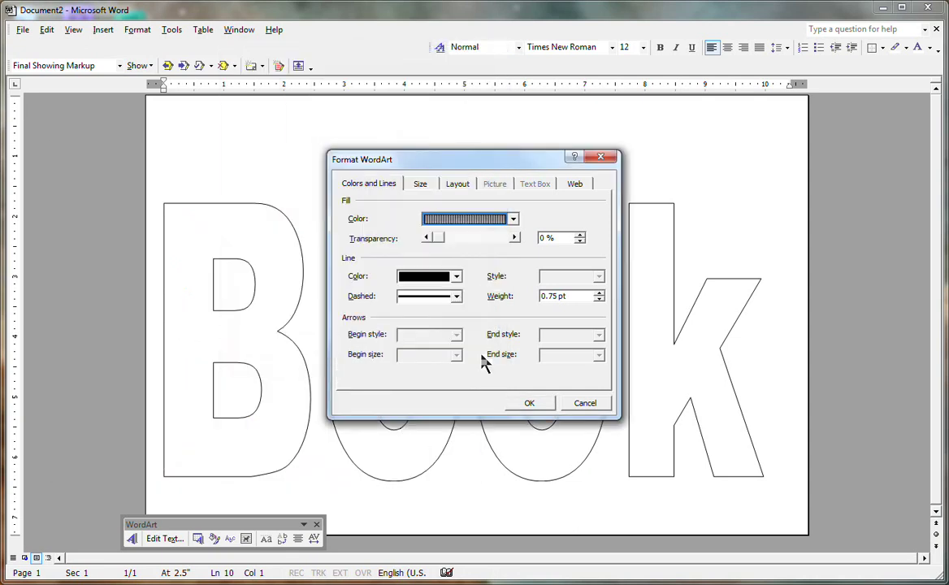
left_click(526, 403)
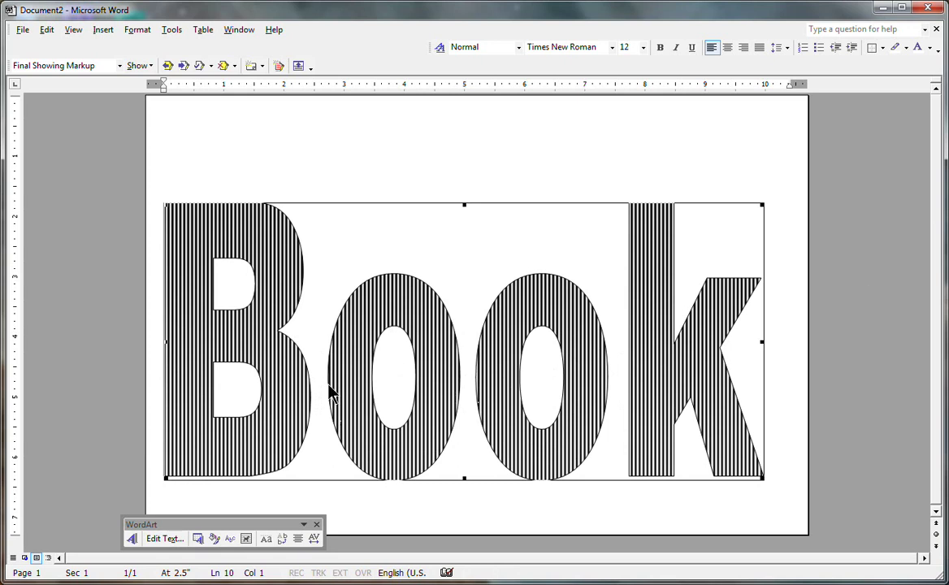
- Set the WordArt's character spacing to Tight and stretch it horizontally to about 10.1 inches wide
left_click(314, 540)
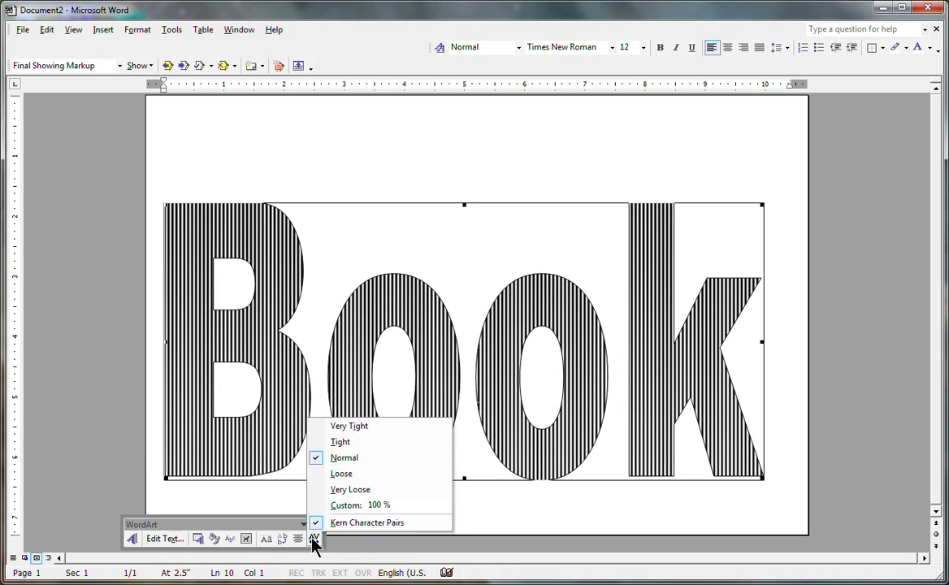
left_click(339, 443)
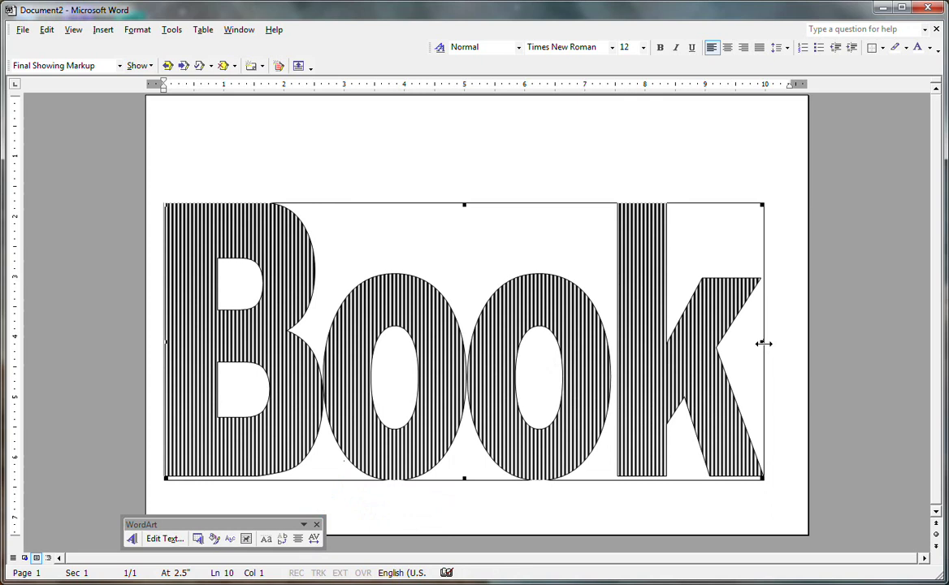
left_click_drag(764, 344, 772, 343)
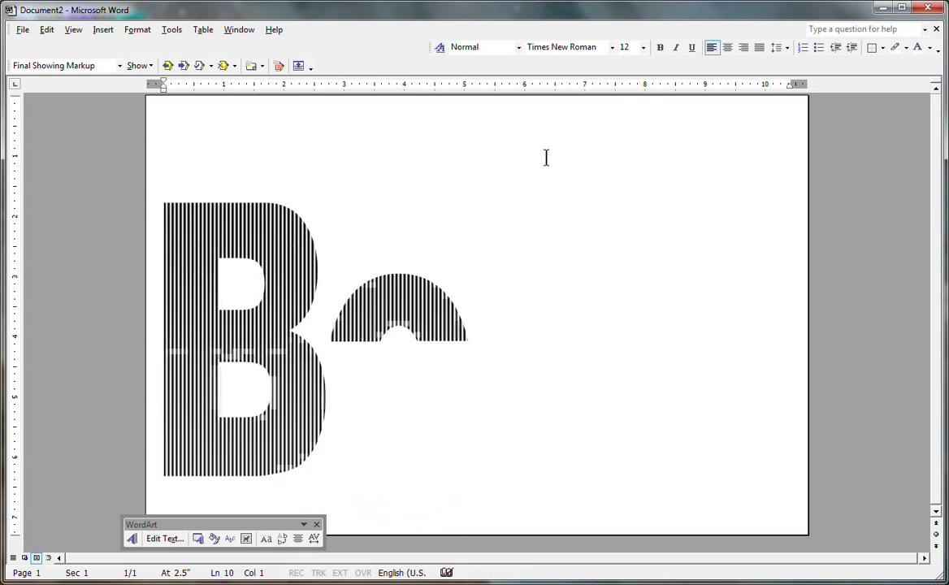
- Shift the "Book" WordArt slightly to the right by inserting two spaces in front of it
left_click(546, 158)
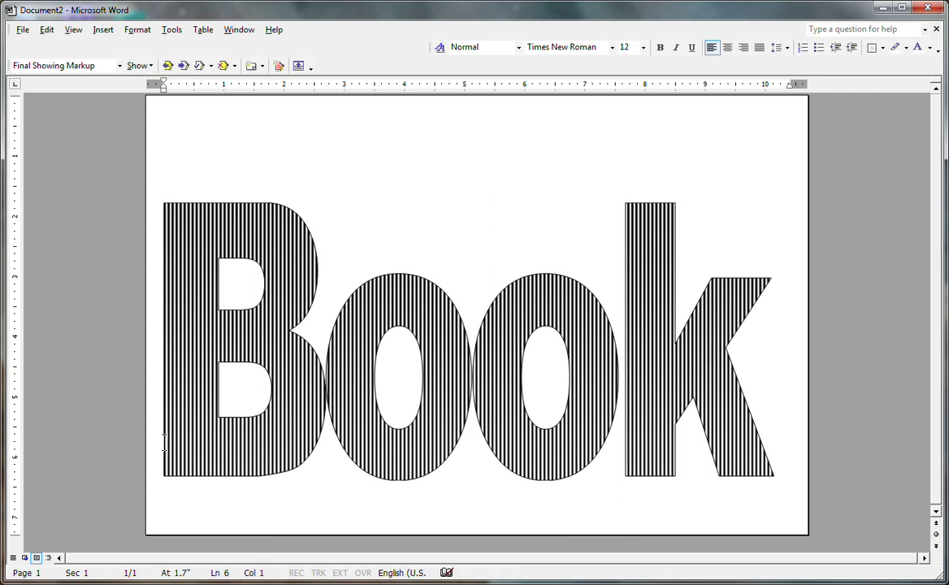
left_click(163, 434)
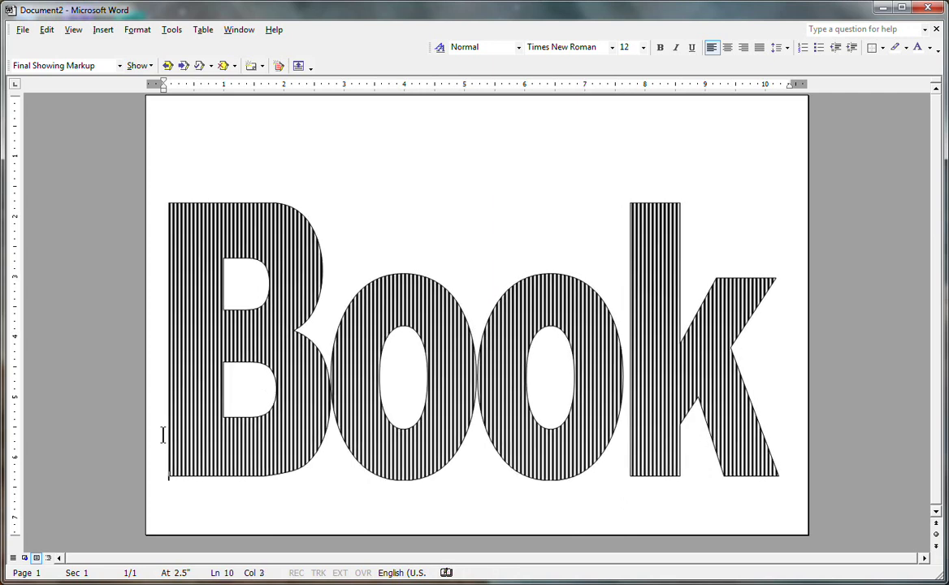